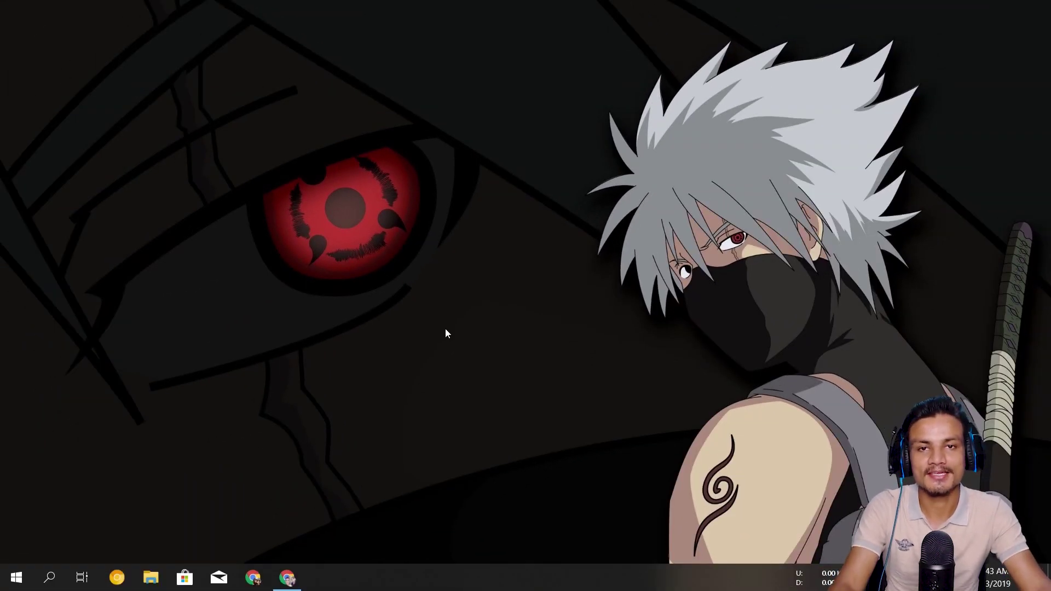
Open Chrome and highlight the title of the earlier Windows 10 ISO YouTube video.
click(286, 577)
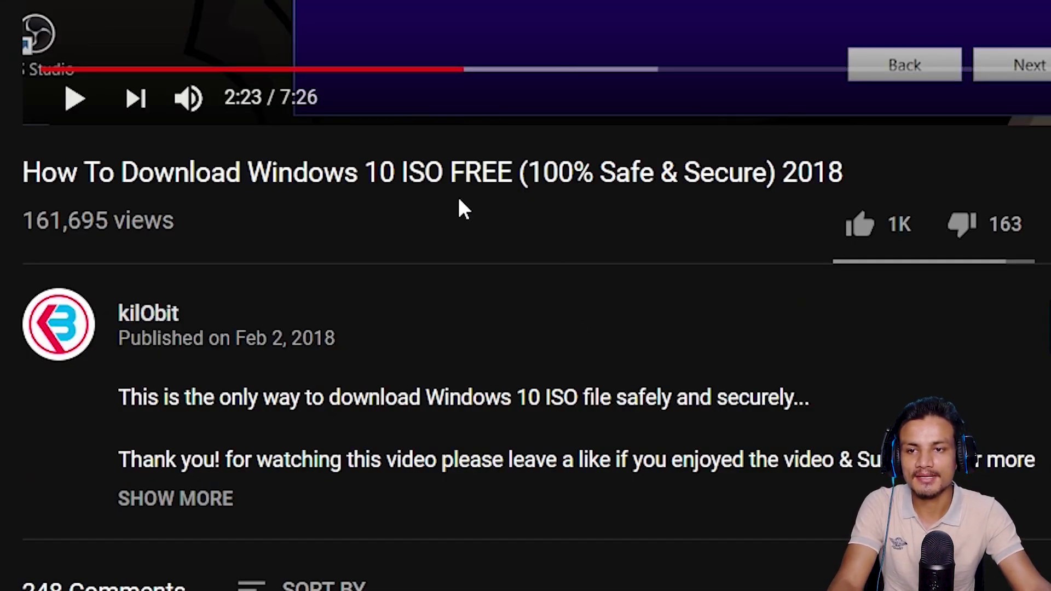
drag(23, 172, 803, 172)
click(910, 172)
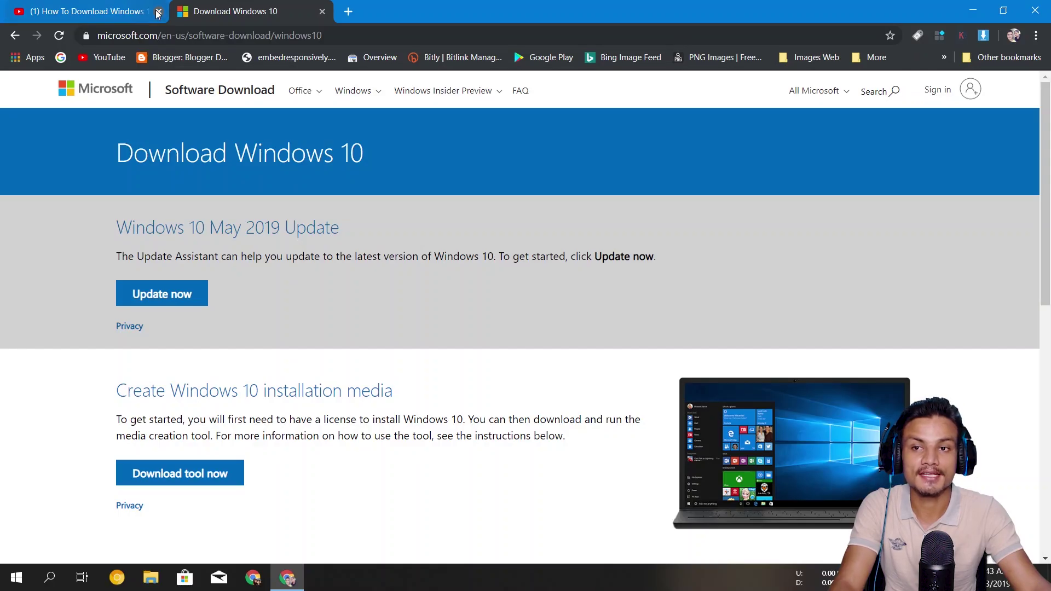
Close the YouTube tab and highlight the Create Windows 10 installation media heading.
click(158, 12)
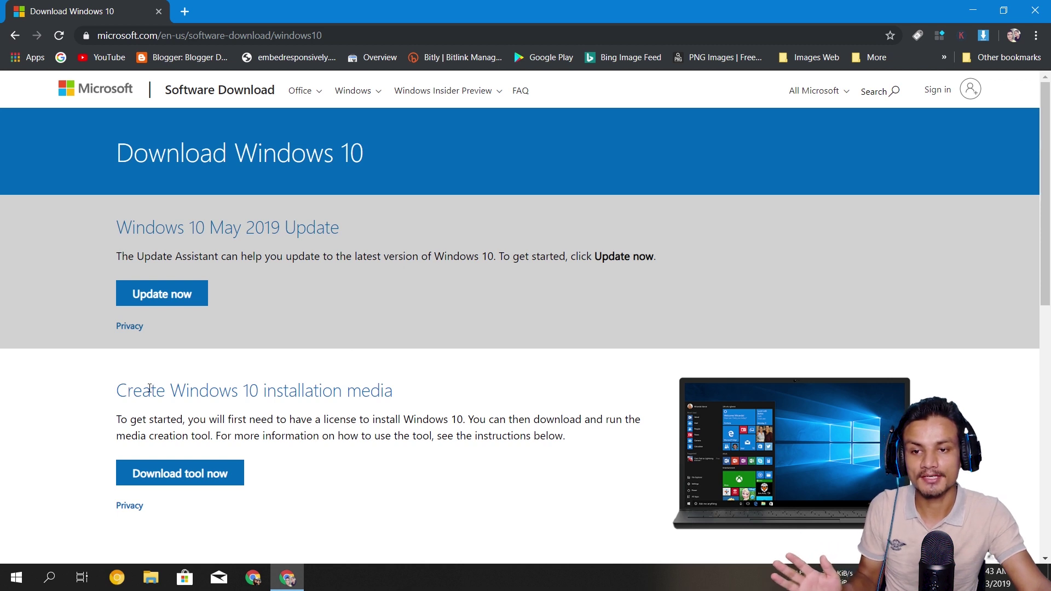
drag(120, 390, 435, 388)
click(435, 388)
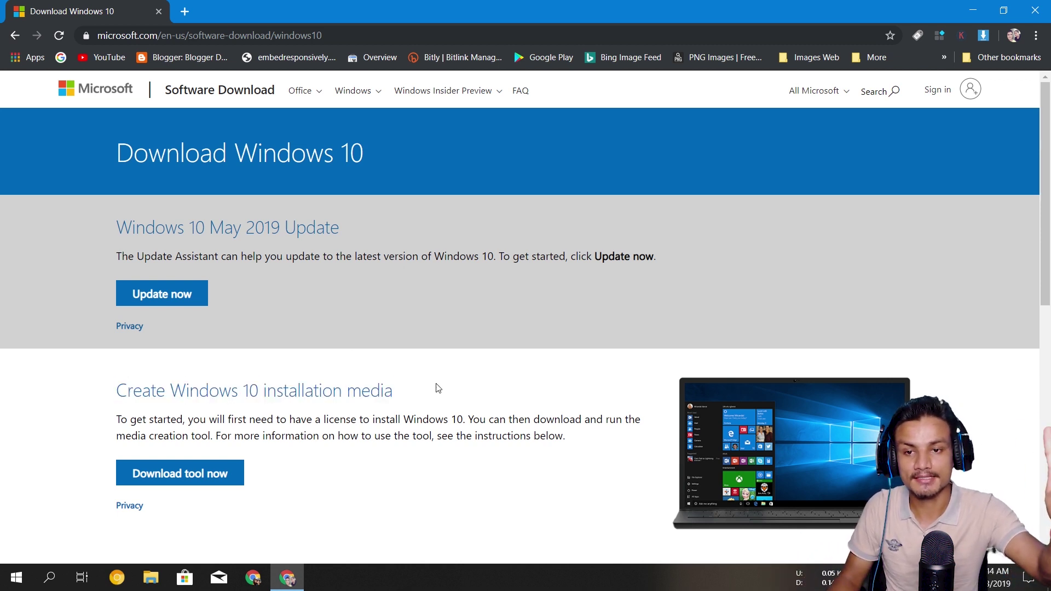
drag(397, 390, 127, 392)
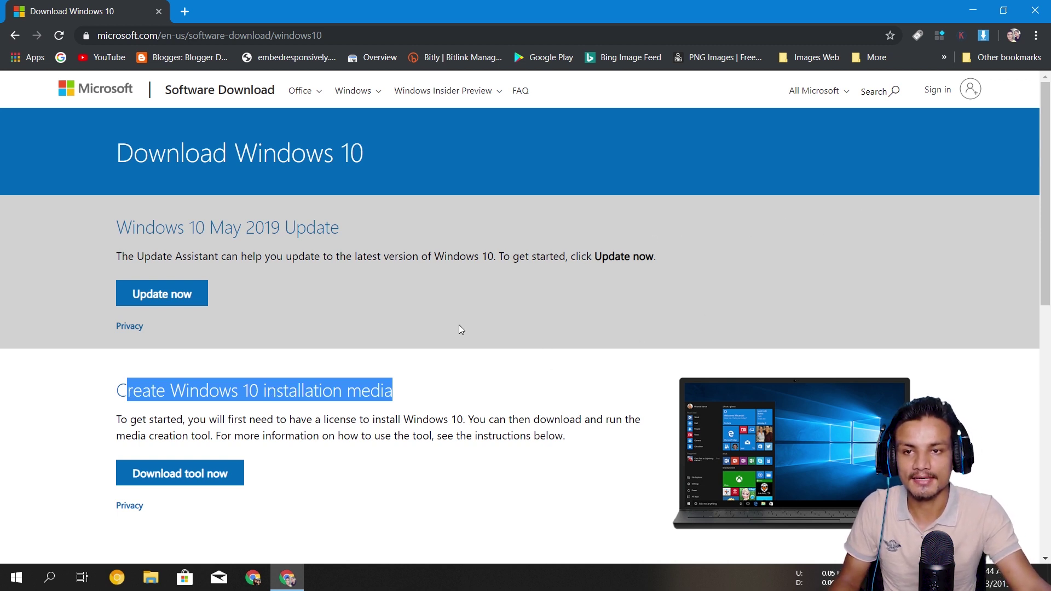
click(416, 409)
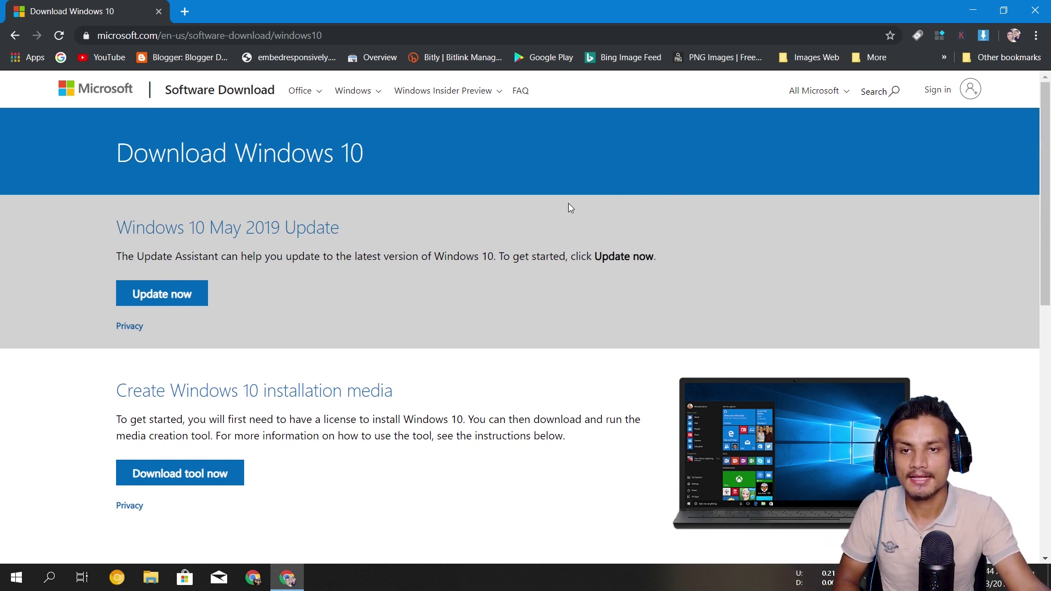
Hide the bookmarks bar with Ctrl+Shift+B and re-highlight the installation media heading.
scroll(465, 247, down, 3)
scroll(463, 260, up, 3)
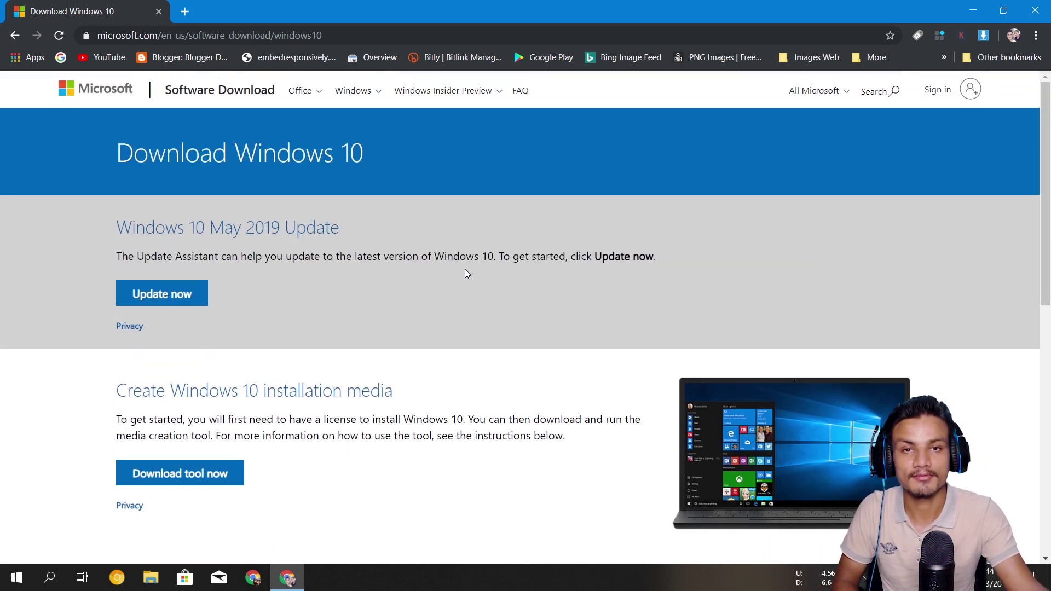
key(ctrl+shift+b)
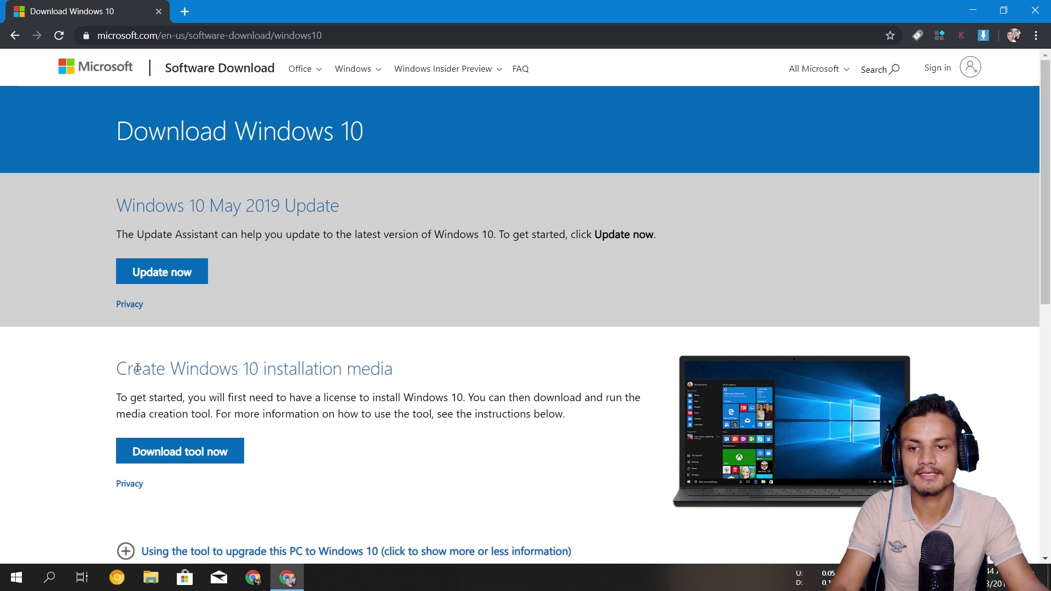
drag(116, 368, 468, 397)
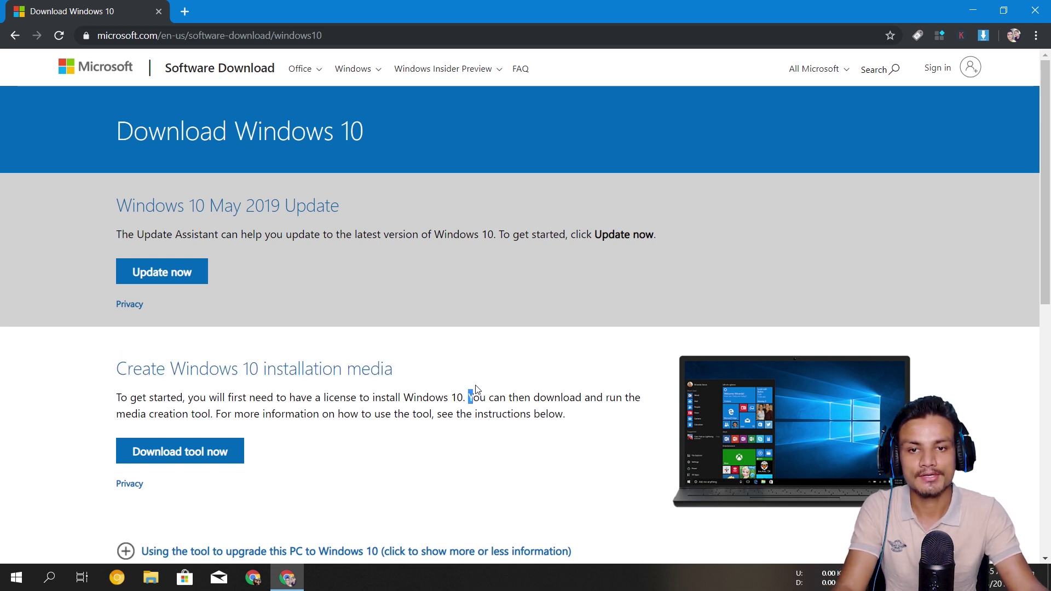
click(455, 192)
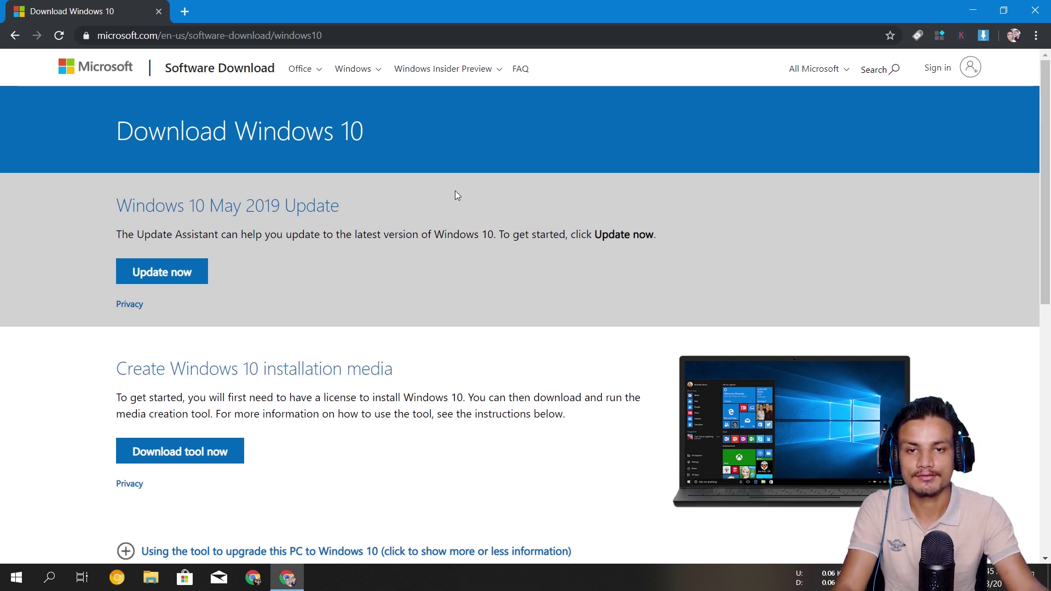
Open DevTools via Inspect, enable responsive device emulation, and reload the page as mobile.
right_click(457, 191)
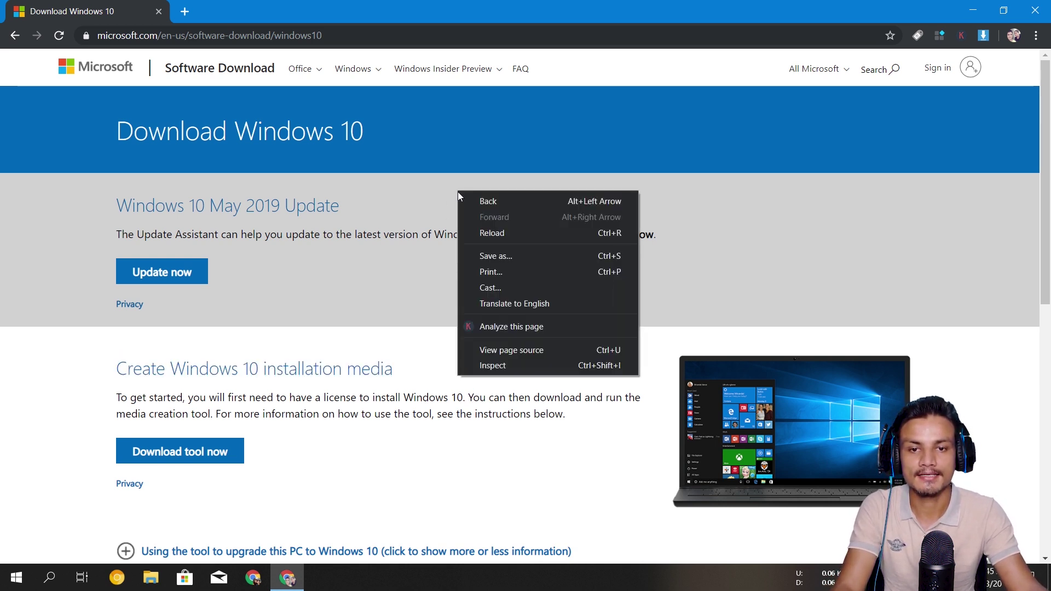
click(525, 366)
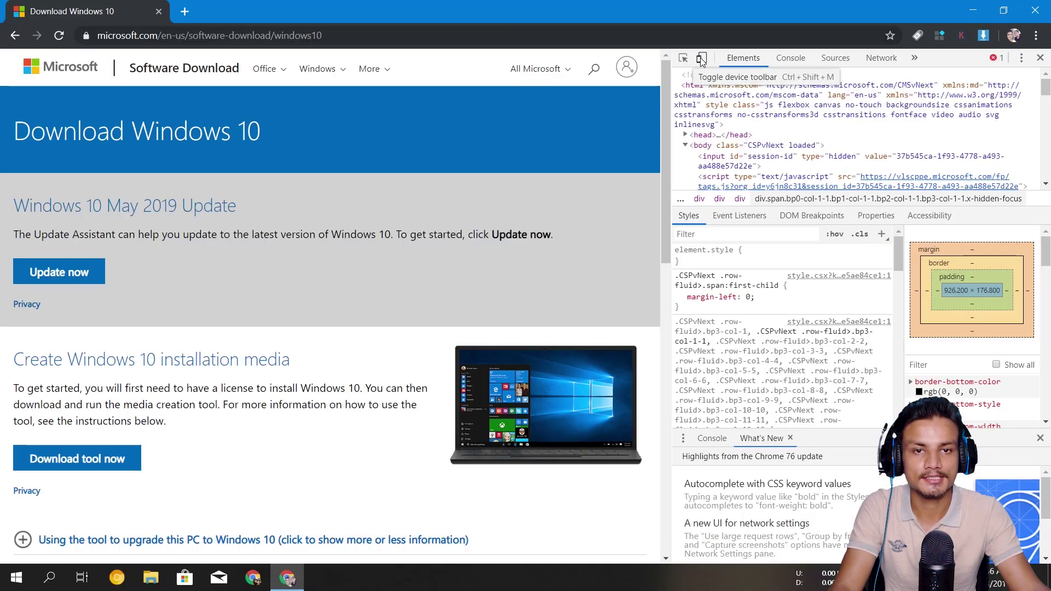
click(544, 66)
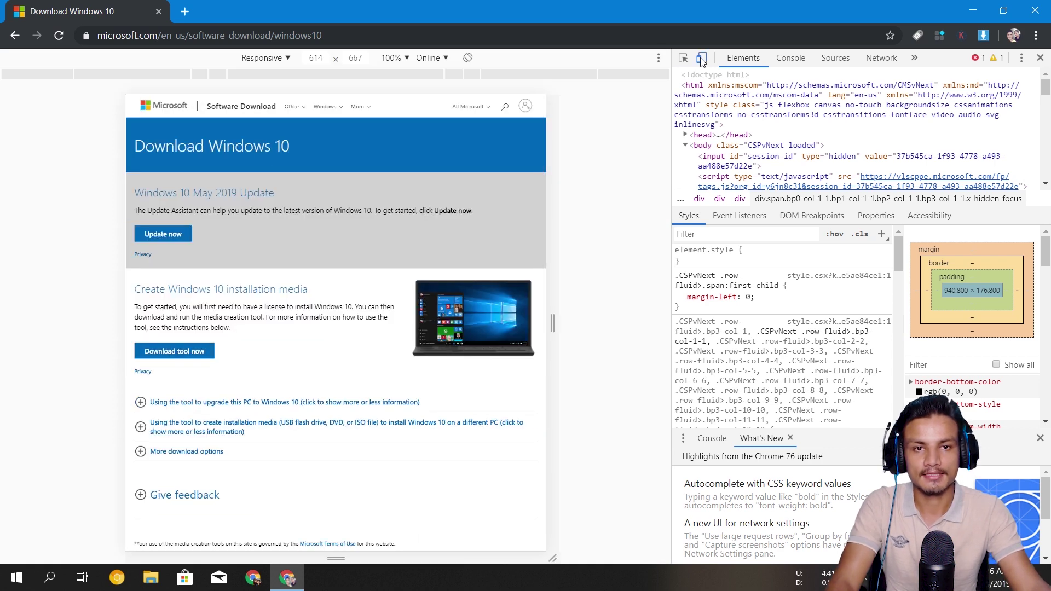
click(59, 36)
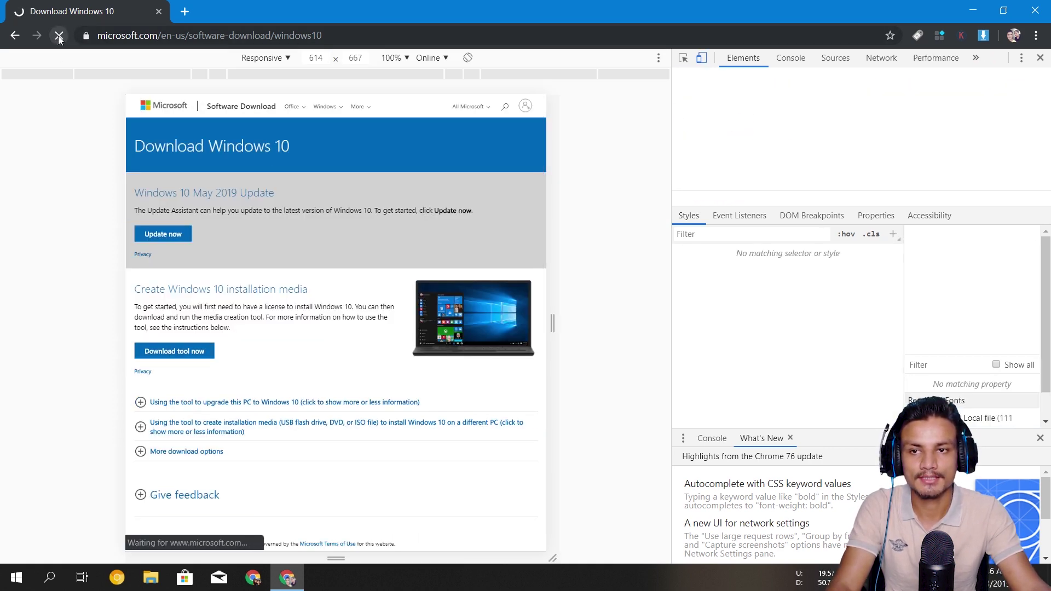
Close DevTools, then select and confirm the Windows 10 edition.
click(1040, 58)
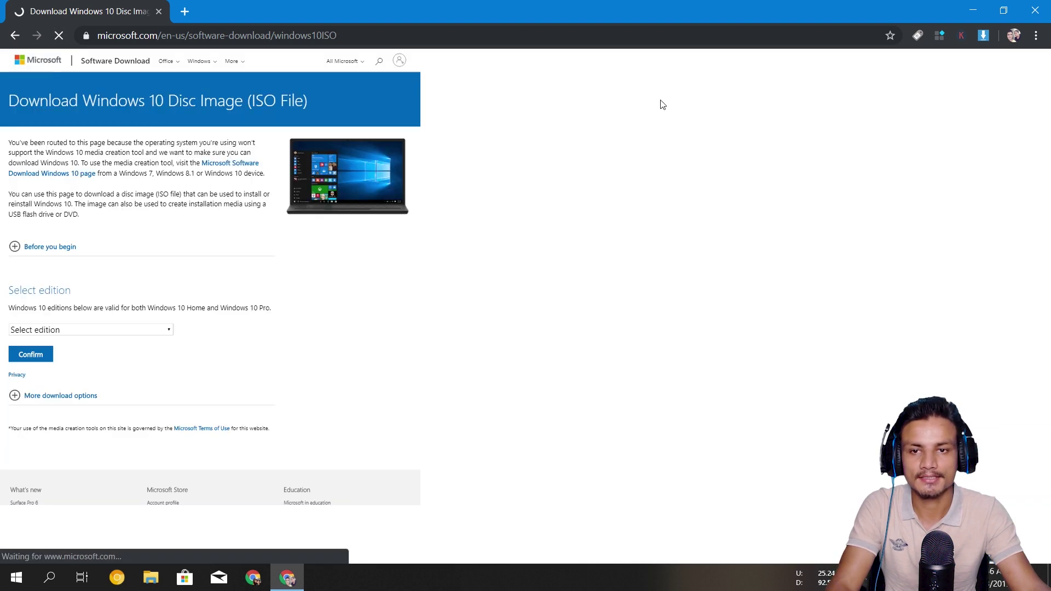
scroll(383, 280, down, 4)
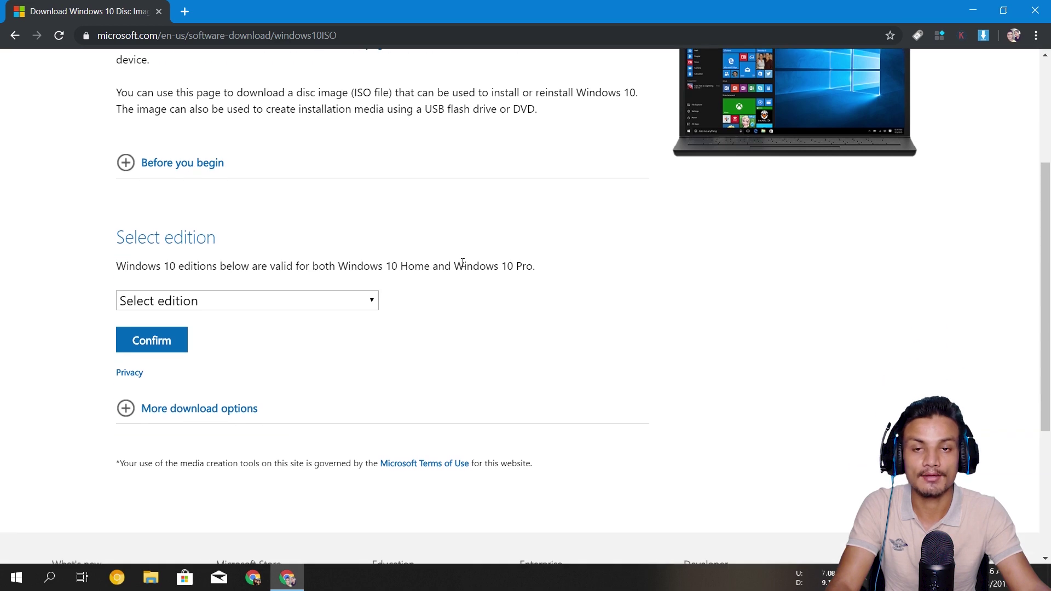
scroll(438, 246, up, 4)
scroll(413, 228, down, 3)
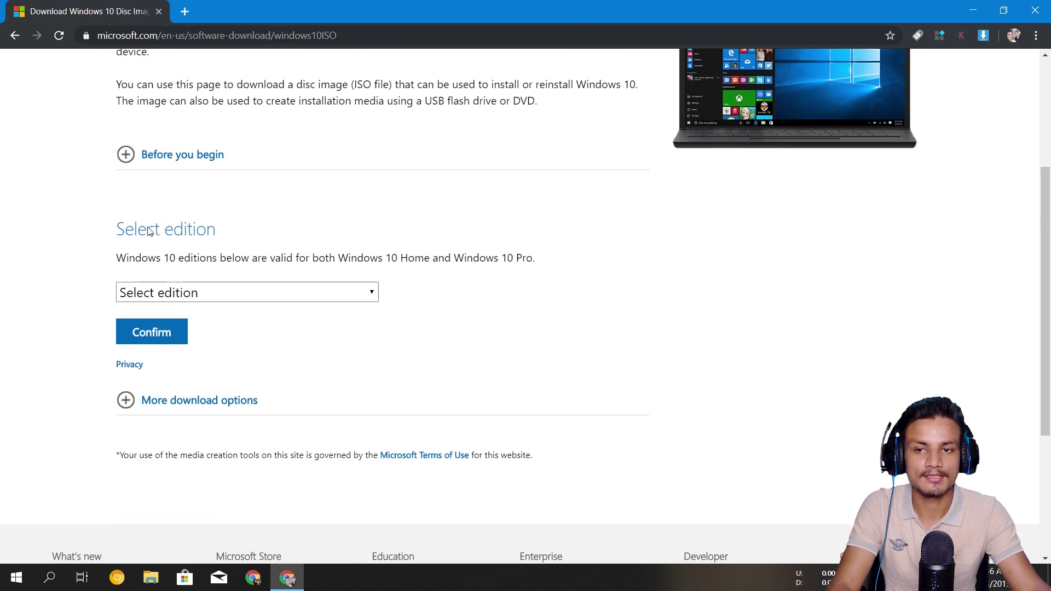
drag(125, 230, 280, 234)
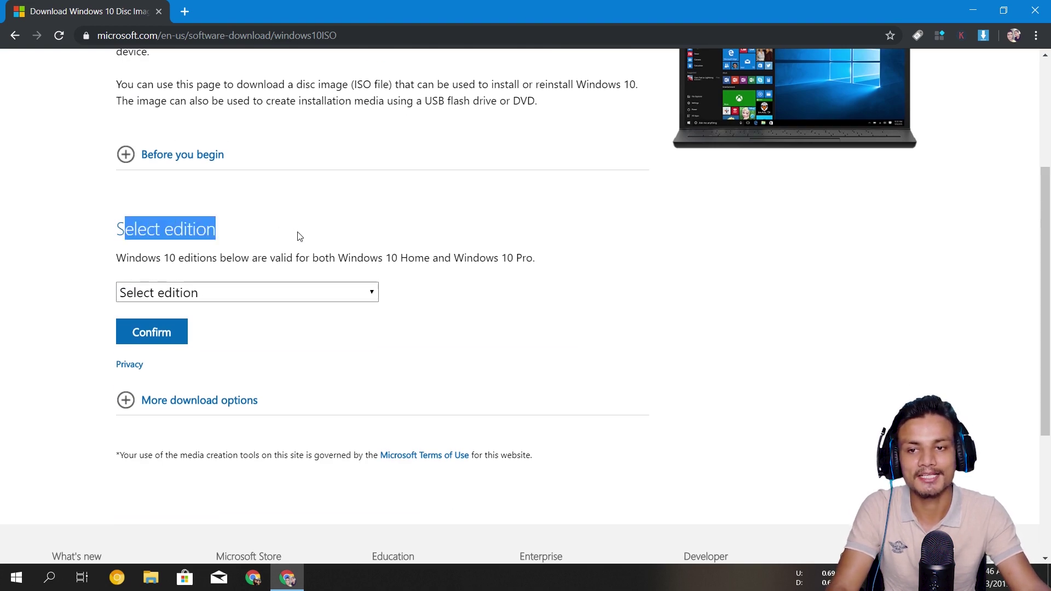
click(152, 294)
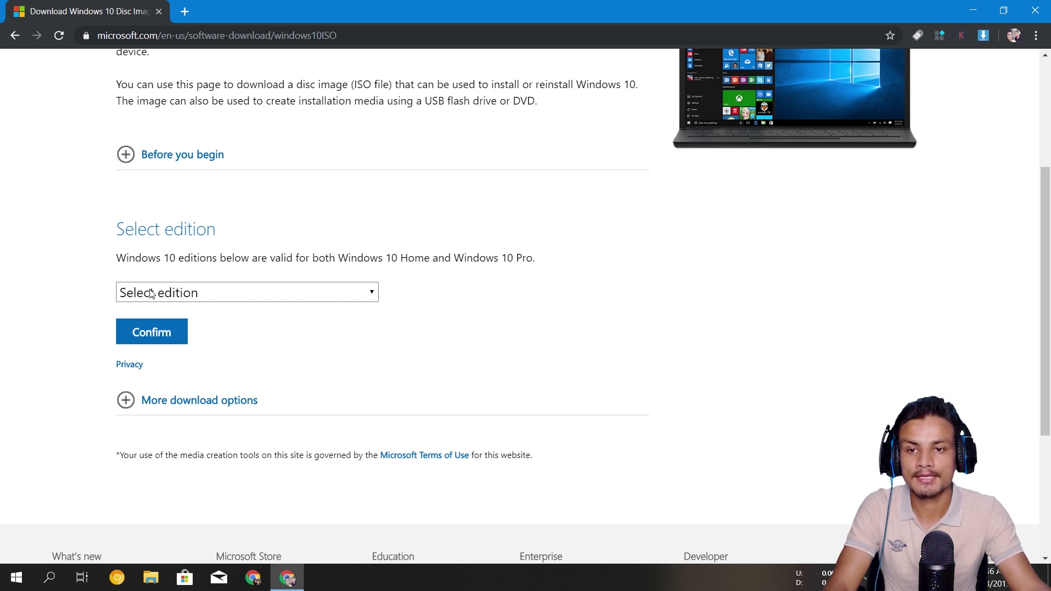
click(210, 296)
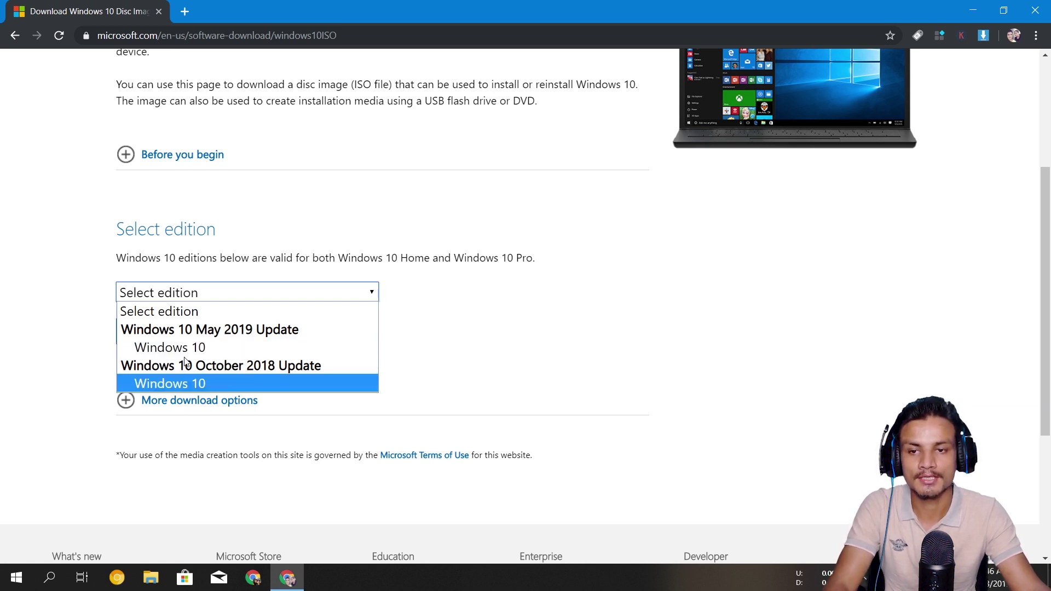
click(165, 346)
click(158, 342)
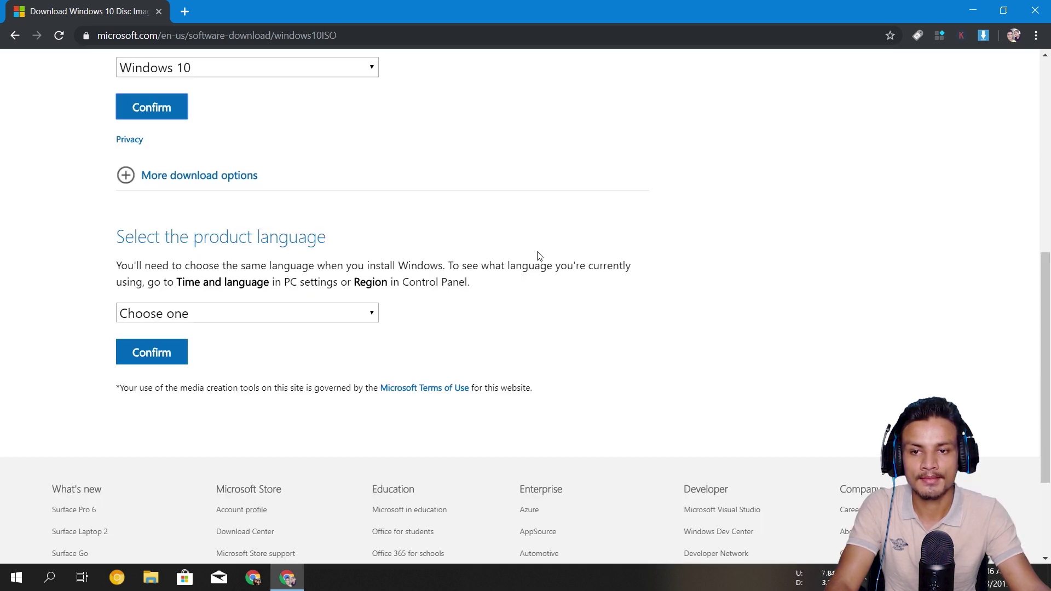
Choose English International as the product language and confirm it.
click(254, 316)
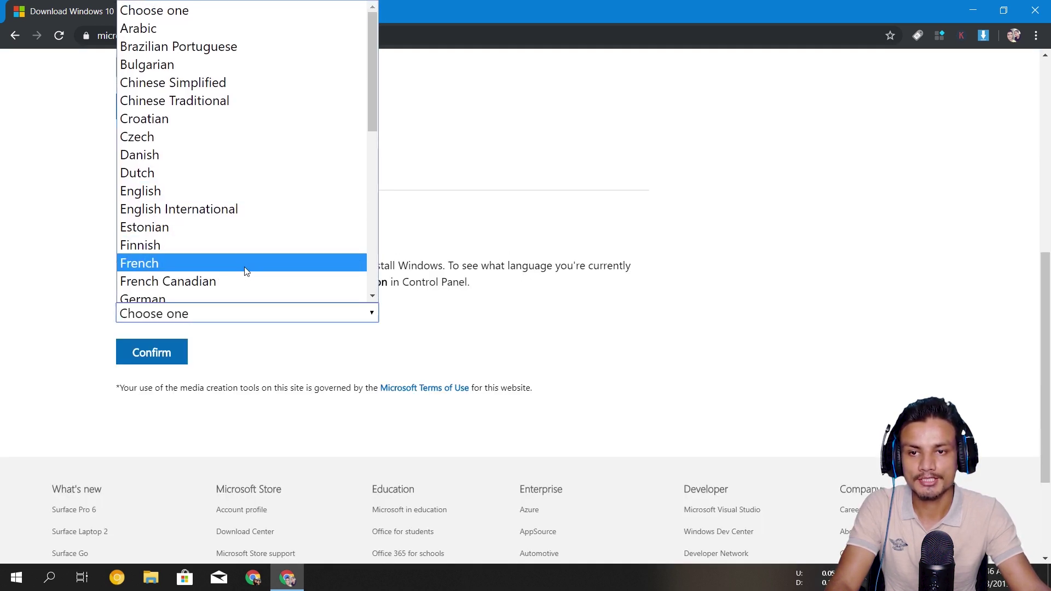
scroll(244, 189, down, 3)
scroll(246, 181, up, 3)
click(215, 209)
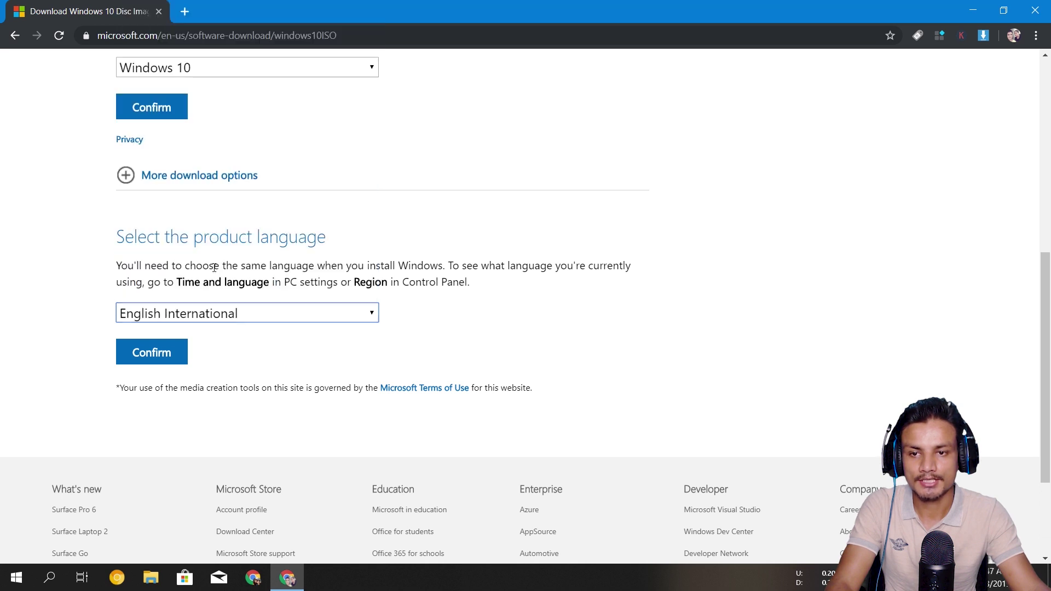
click(176, 352)
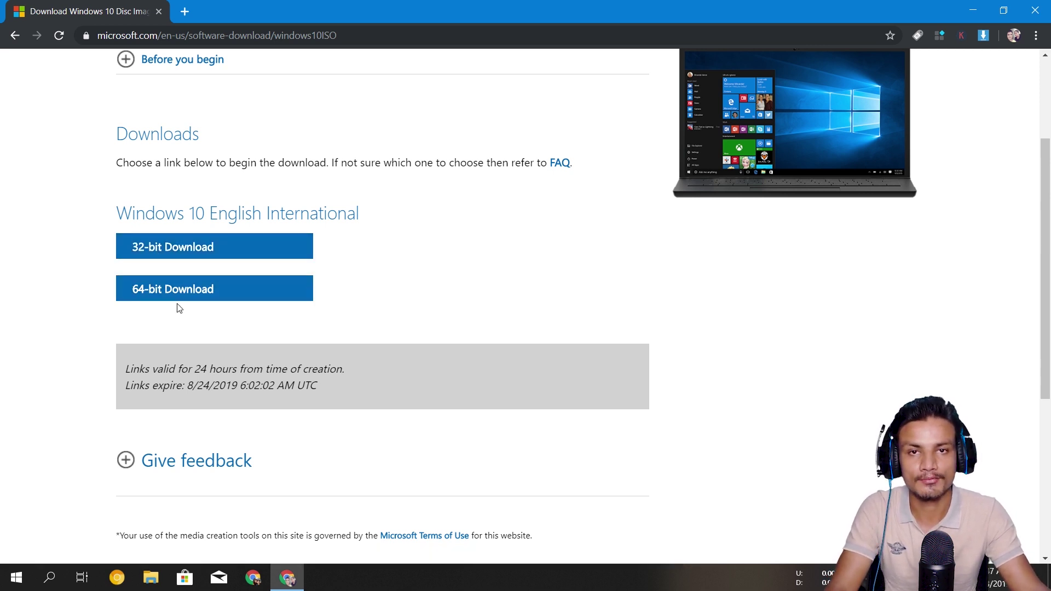
Start the 64-bit ISO download, cancel it in Downloads, and reload the Microsoft page.
click(166, 289)
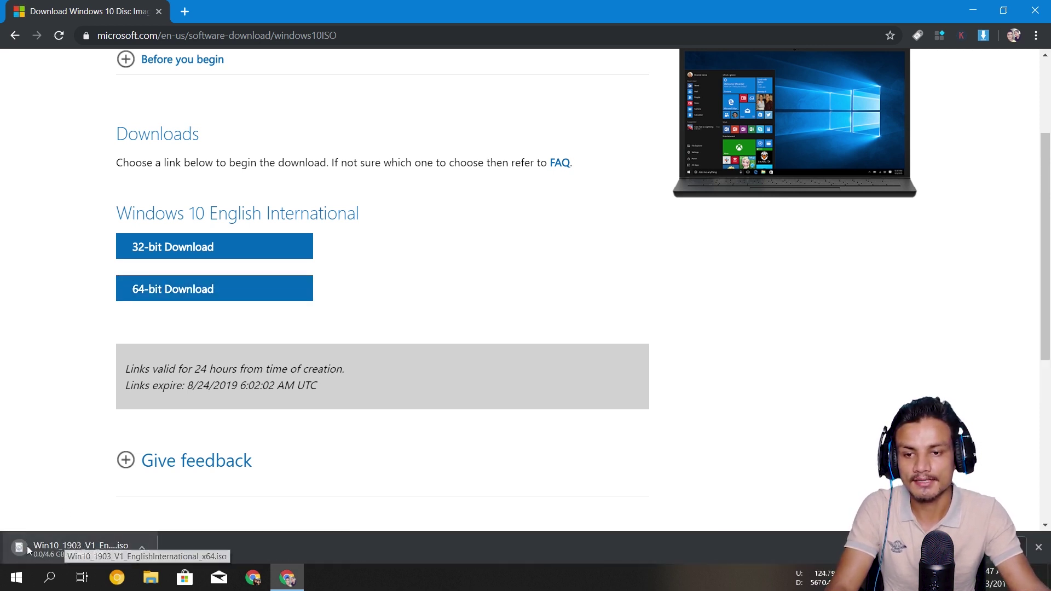
key(ctrl+j)
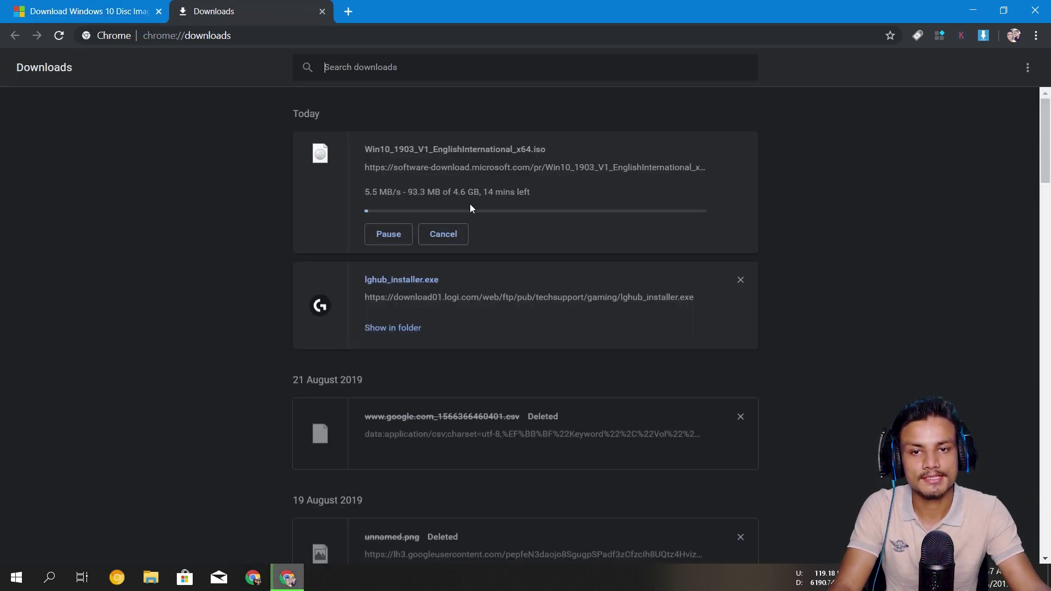
click(441, 234)
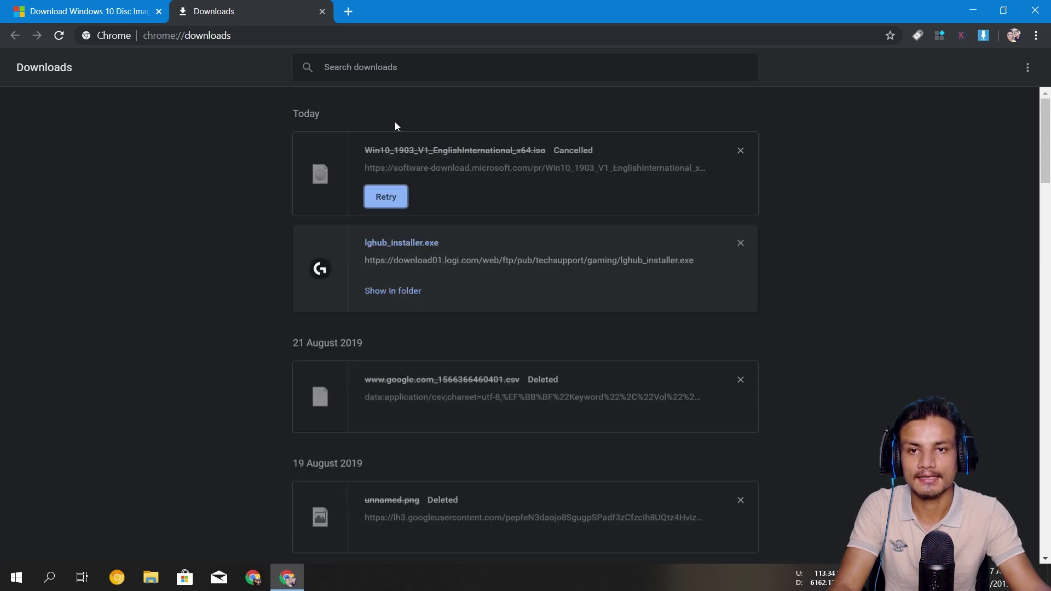
click(322, 12)
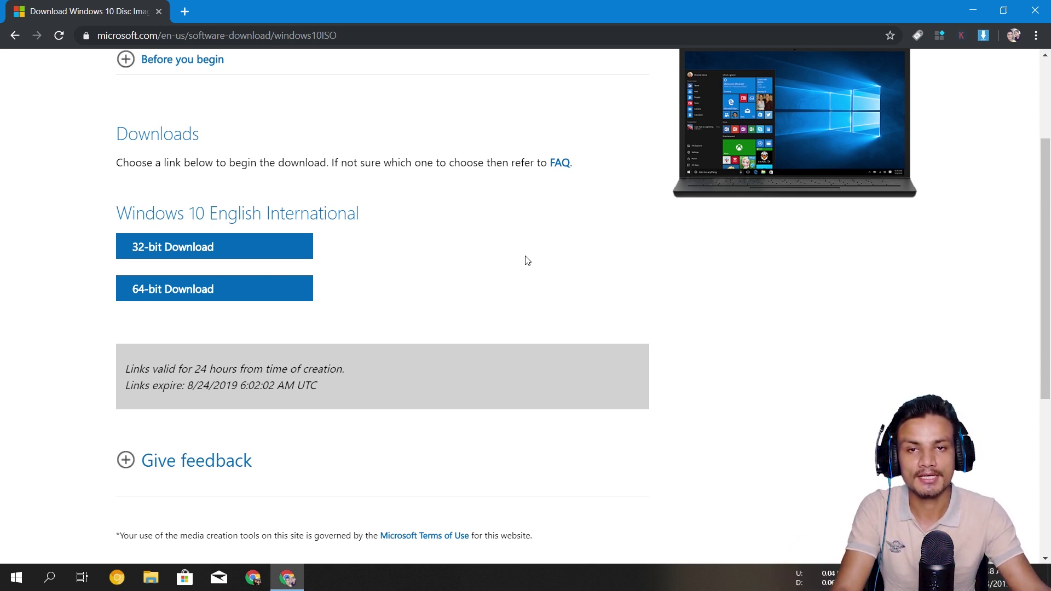
scroll(479, 278, up, 1)
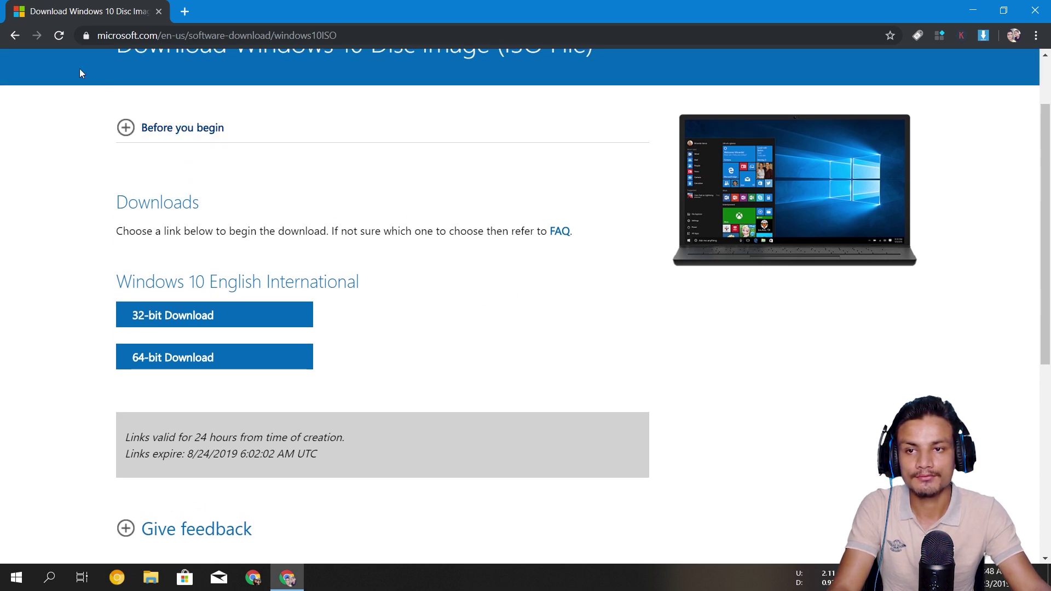
click(60, 35)
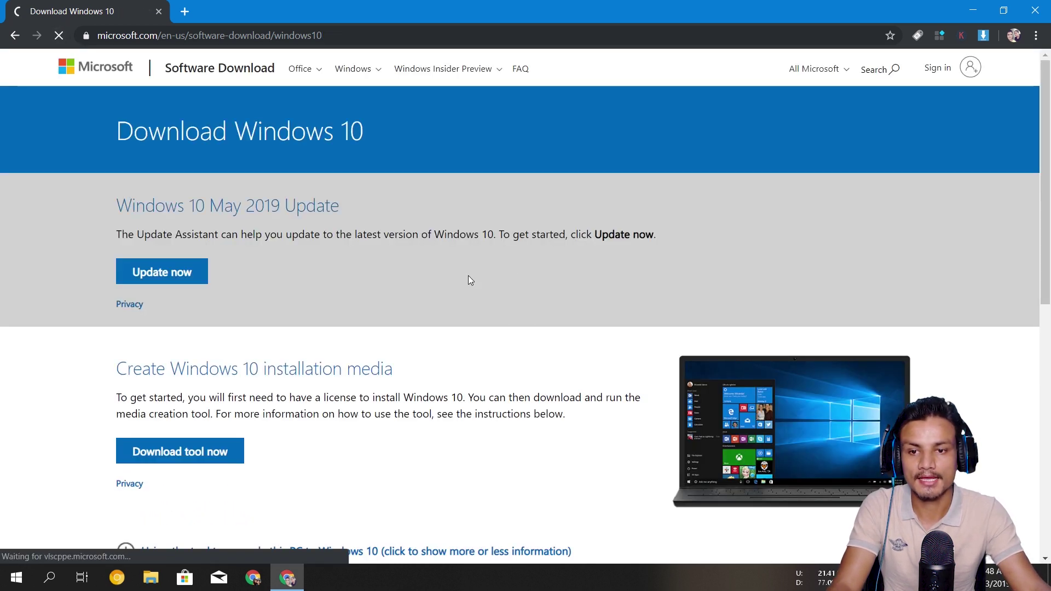
Download the MediaCreationTool, open it from the download bar, and minimize Chrome.
scroll(467, 279, down, 1)
click(225, 391)
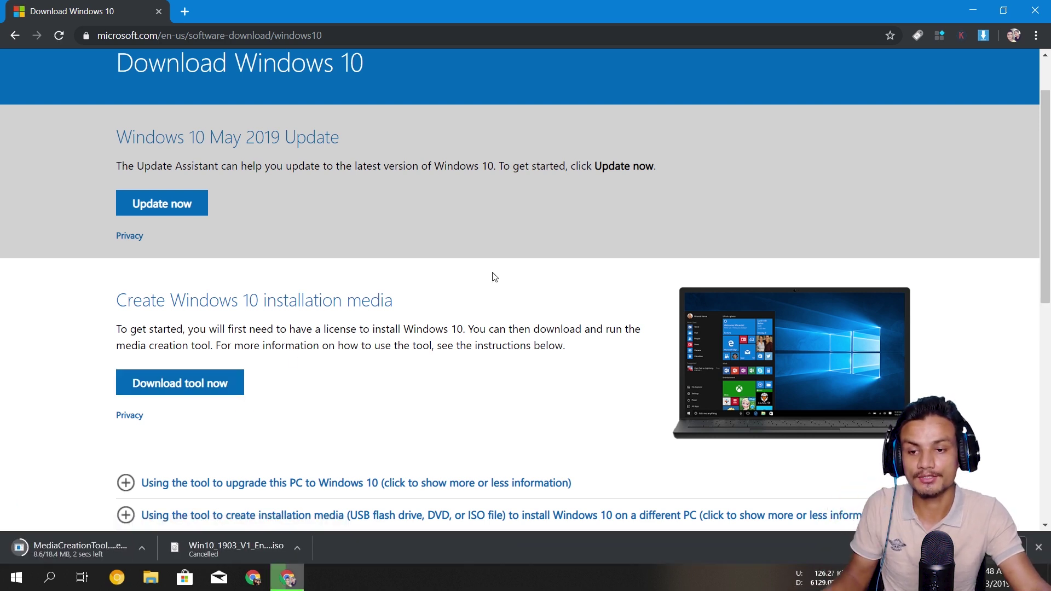
click(142, 549)
click(198, 460)
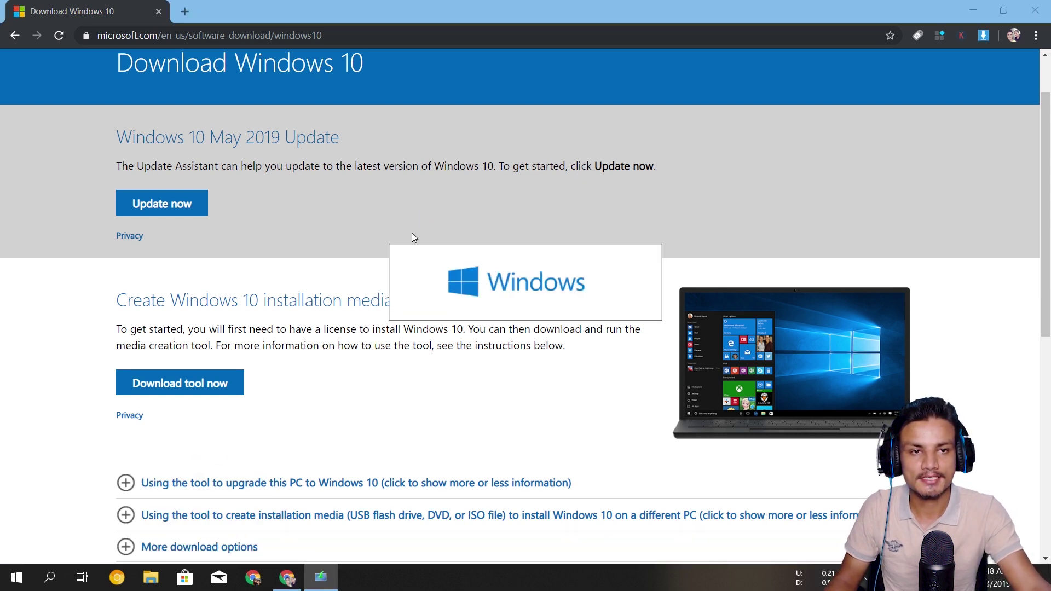
click(973, 11)
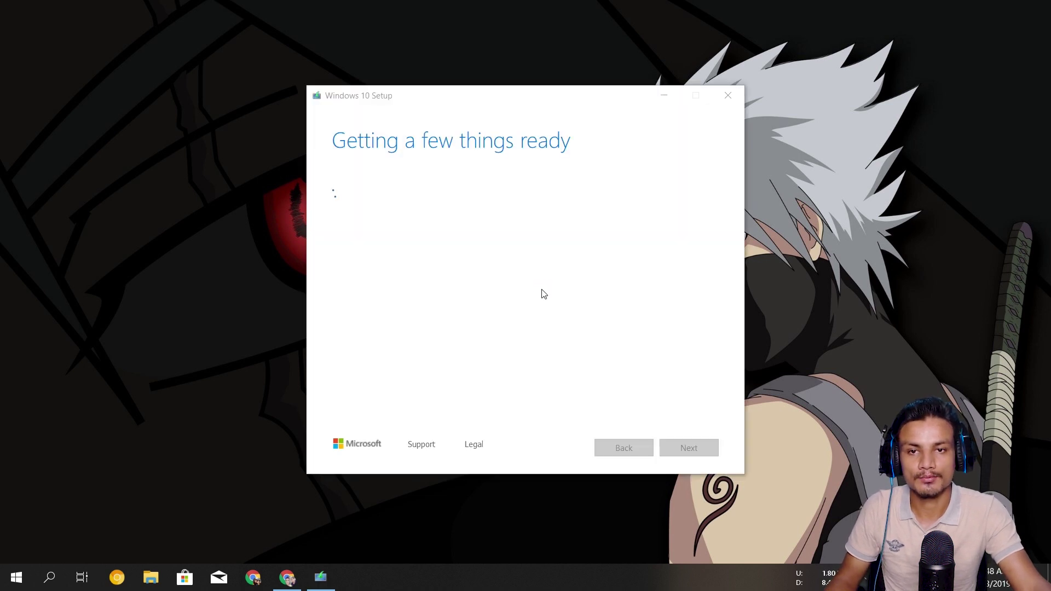
Reposition the Setup window and accept the Windows 10 license terms.
mouse_move(491, 98)
mouse_down()
mouse_move(465, 99)
mouse_move(476, 92)
mouse_up()
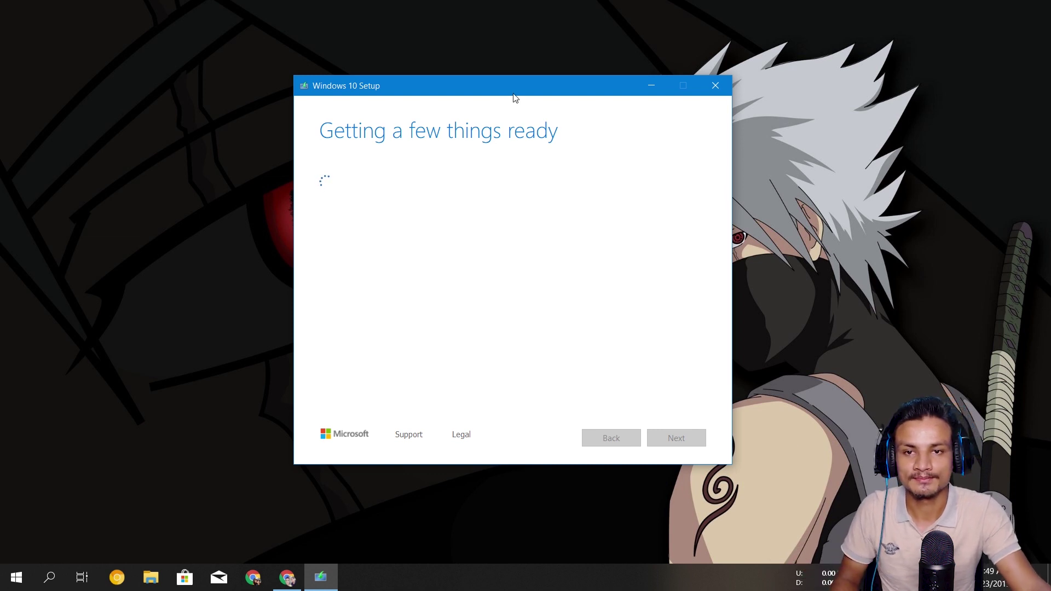
mouse_move(513, 94)
mouse_down()
mouse_move(497, 111)
mouse_move(517, 92)
mouse_up()
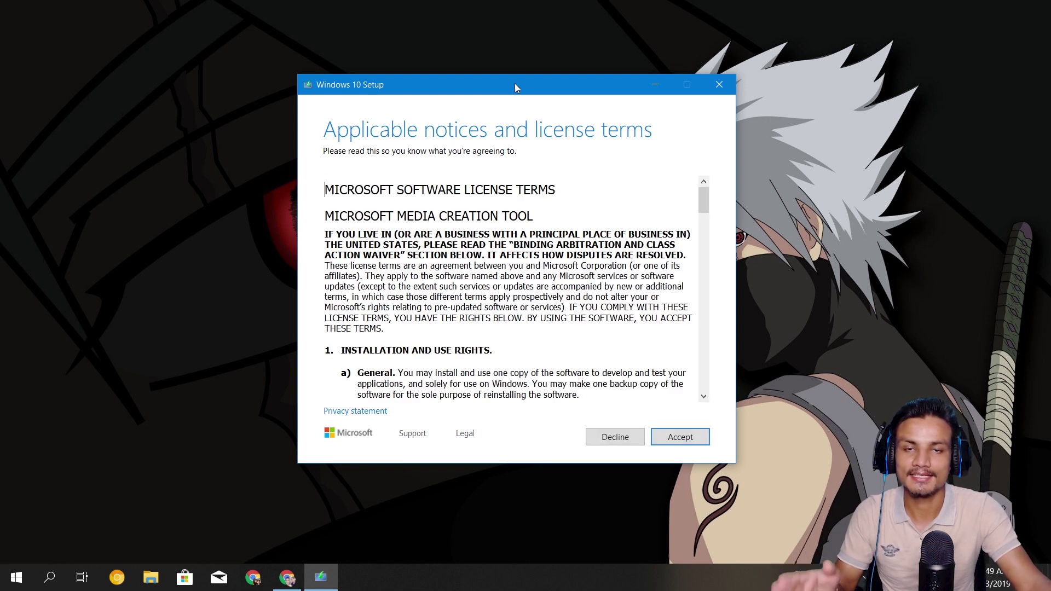
click(680, 436)
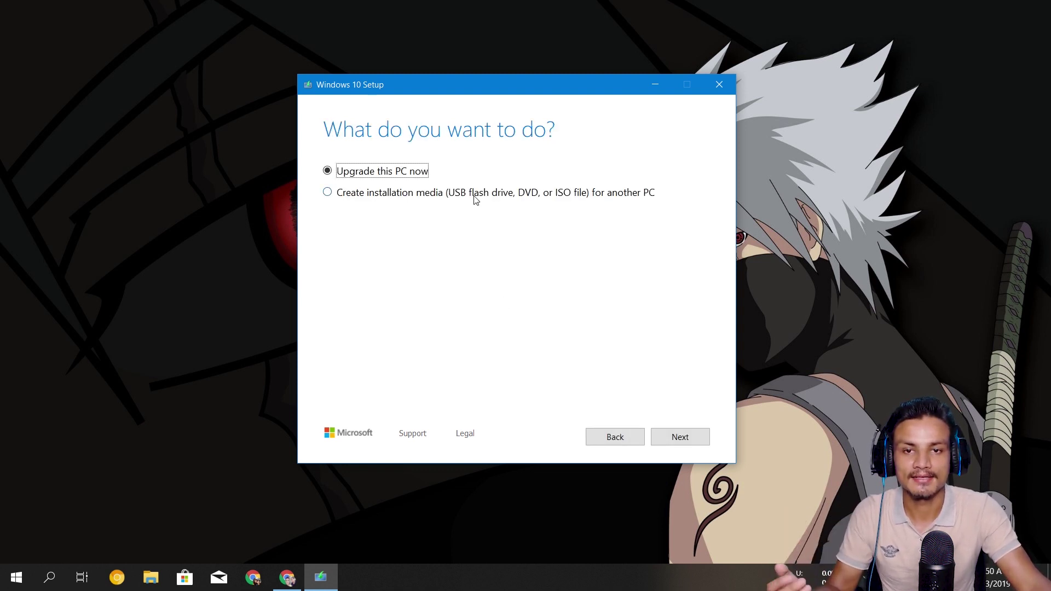
Select 'Create installation media for another PC' and proceed to the next page.
drag(438, 89, 453, 77)
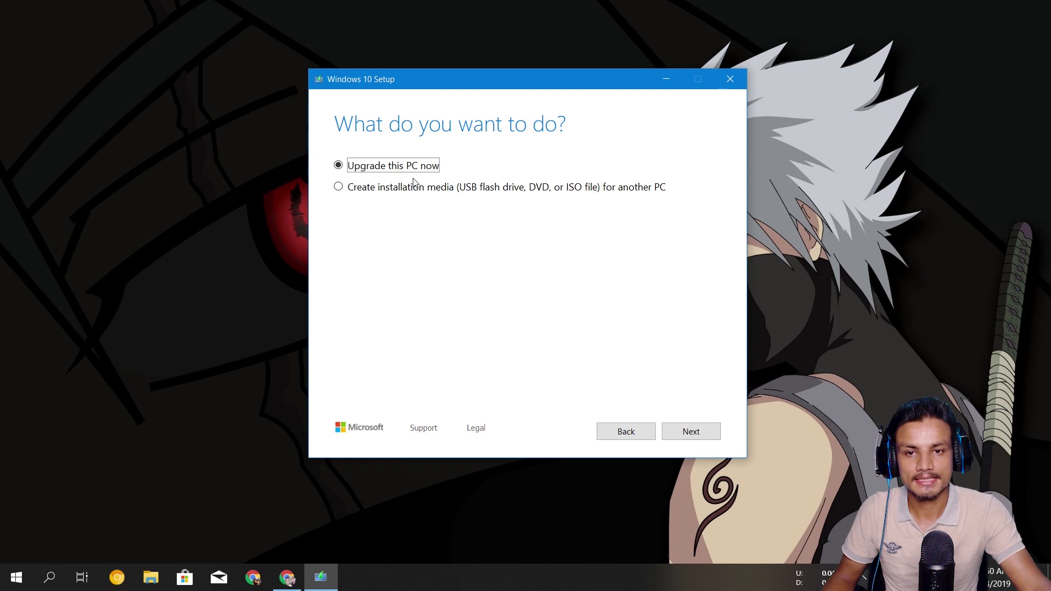
click(370, 189)
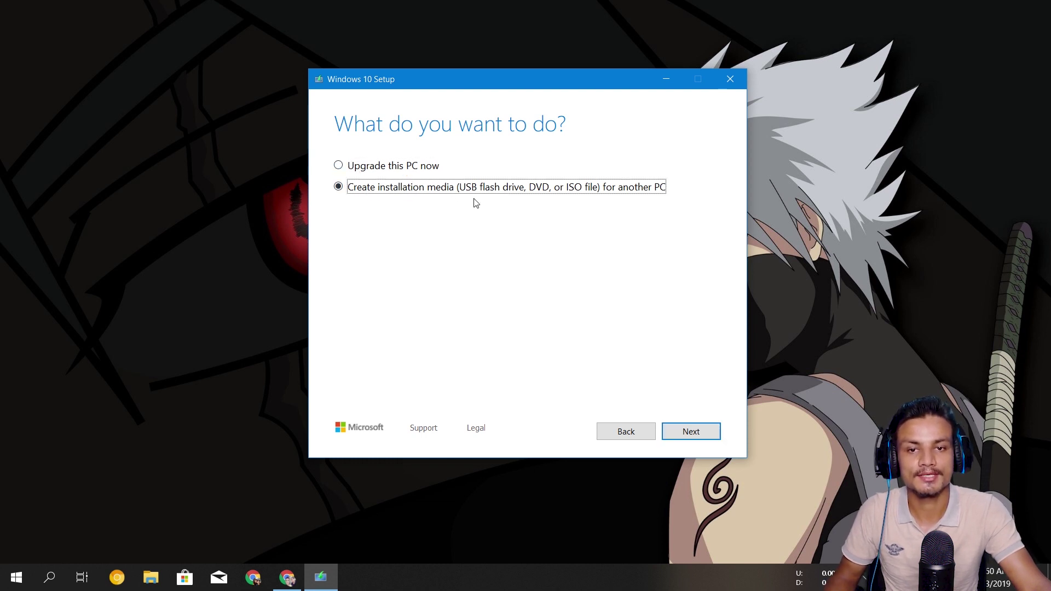
click(400, 173)
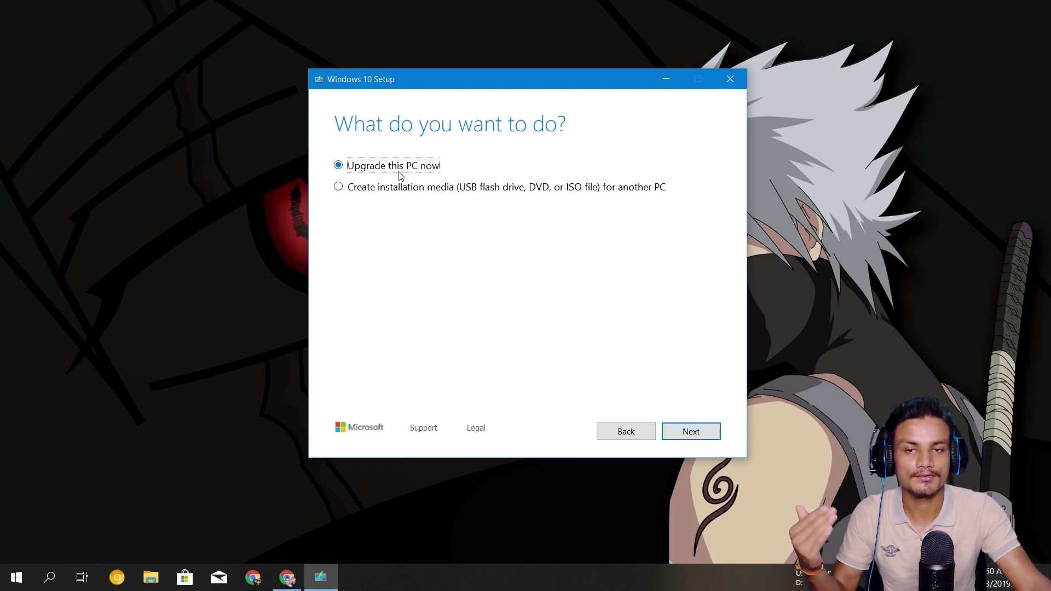
click(353, 187)
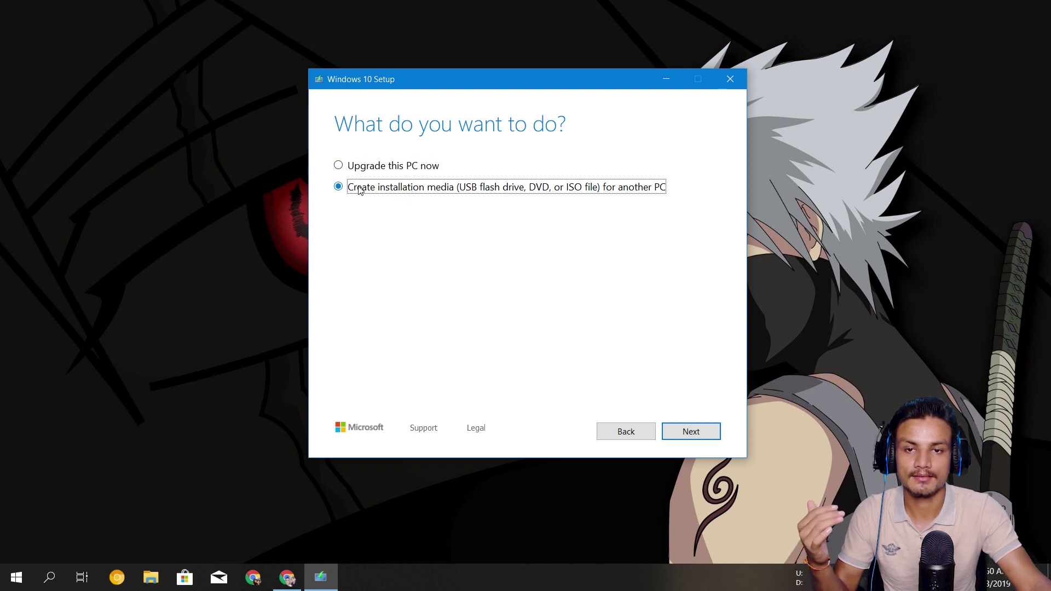
click(692, 430)
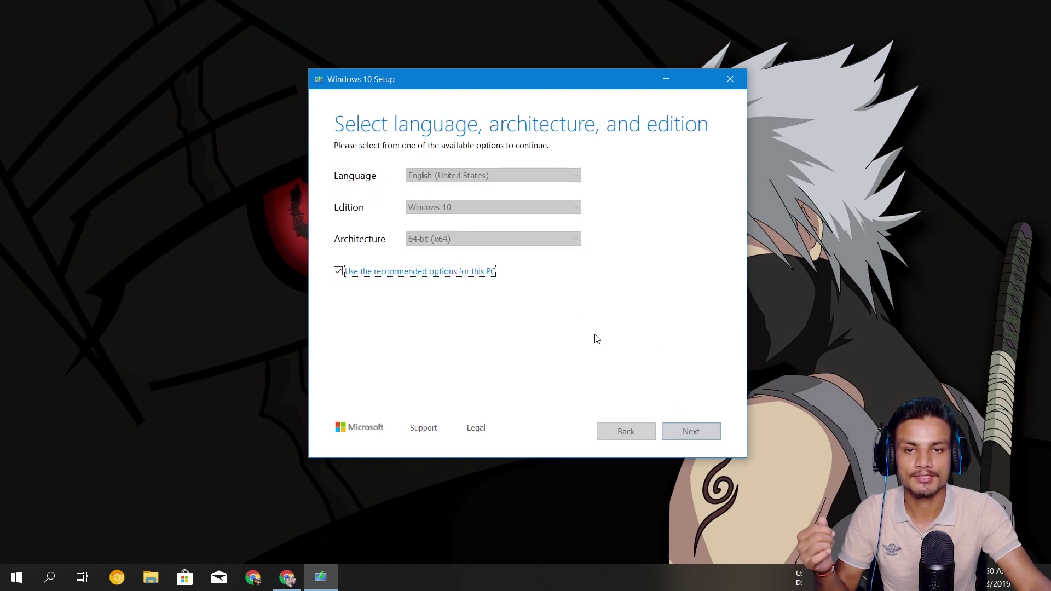
Untick recommended options, keep English (United States), Windows 10 and 64-bit, and continue.
click(339, 272)
click(462, 176)
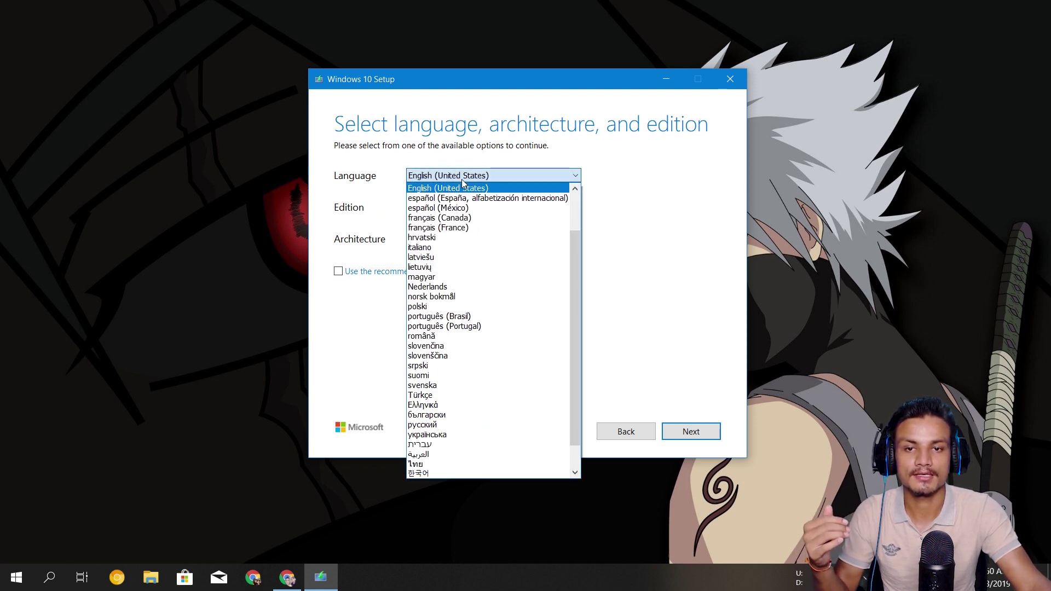
click(463, 182)
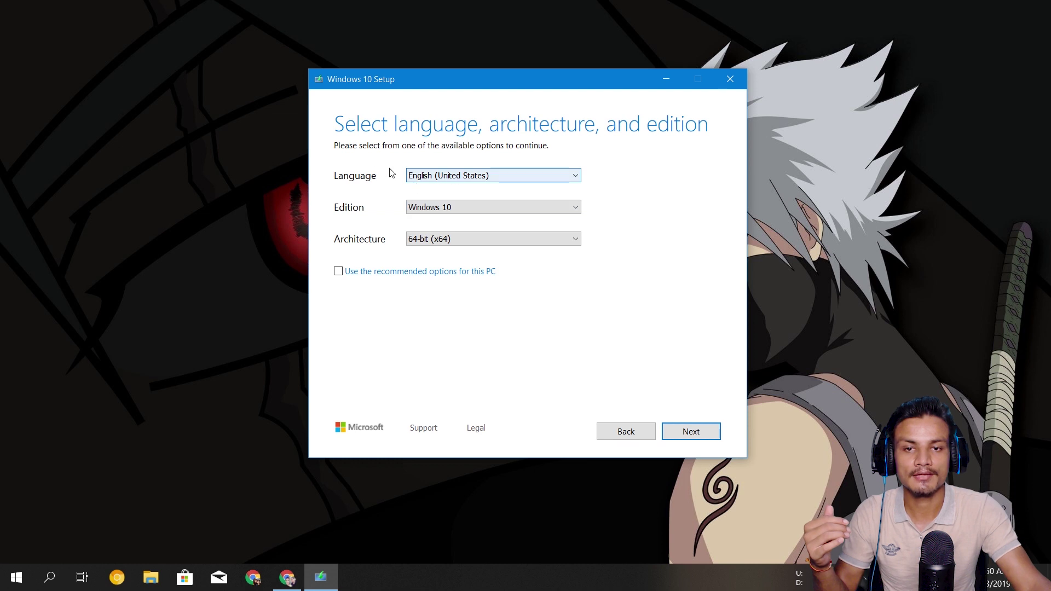
click(469, 208)
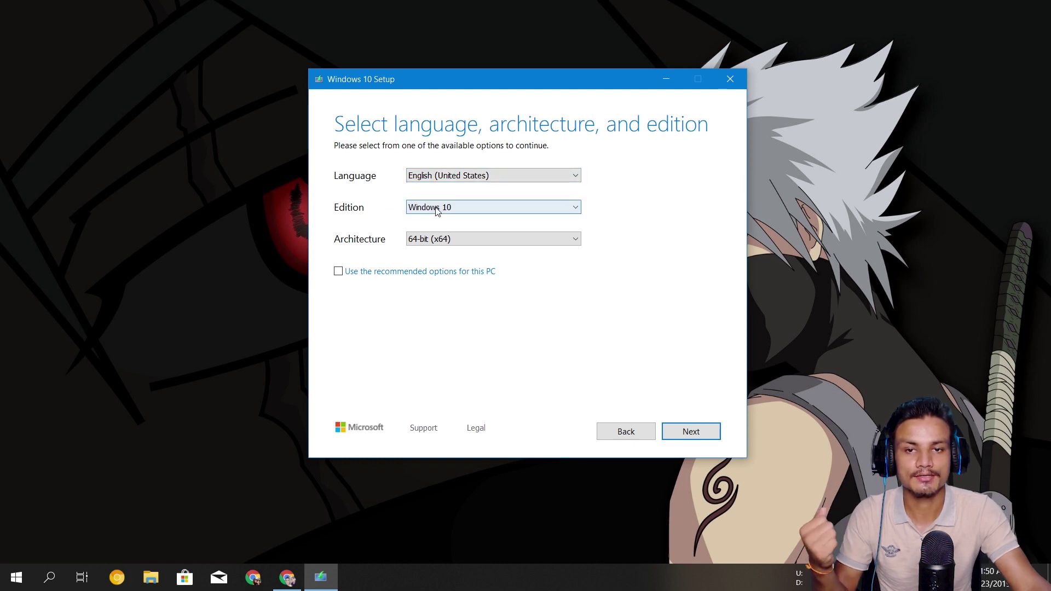
click(470, 209)
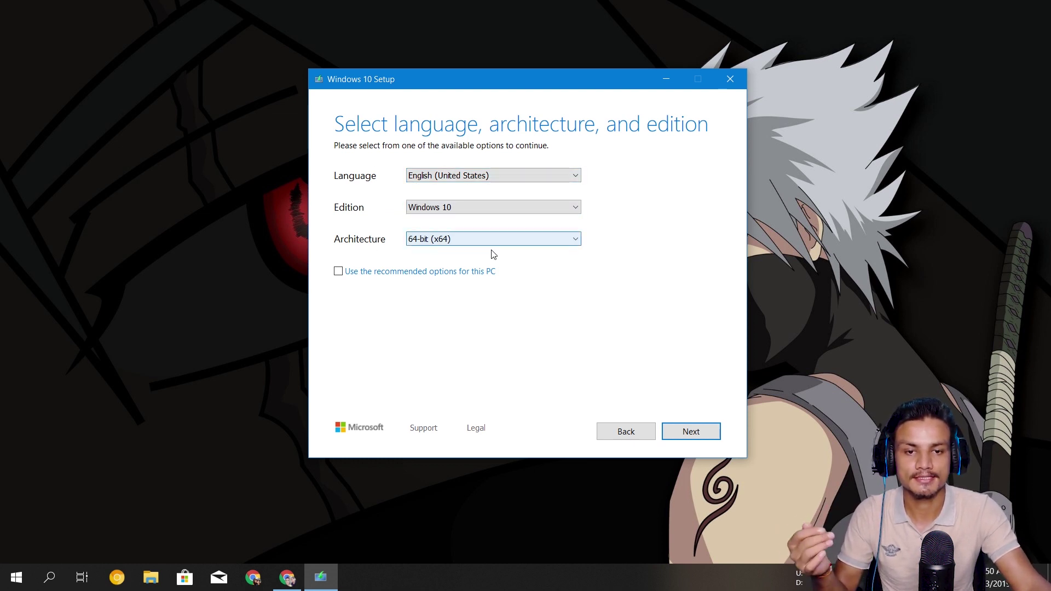
click(691, 432)
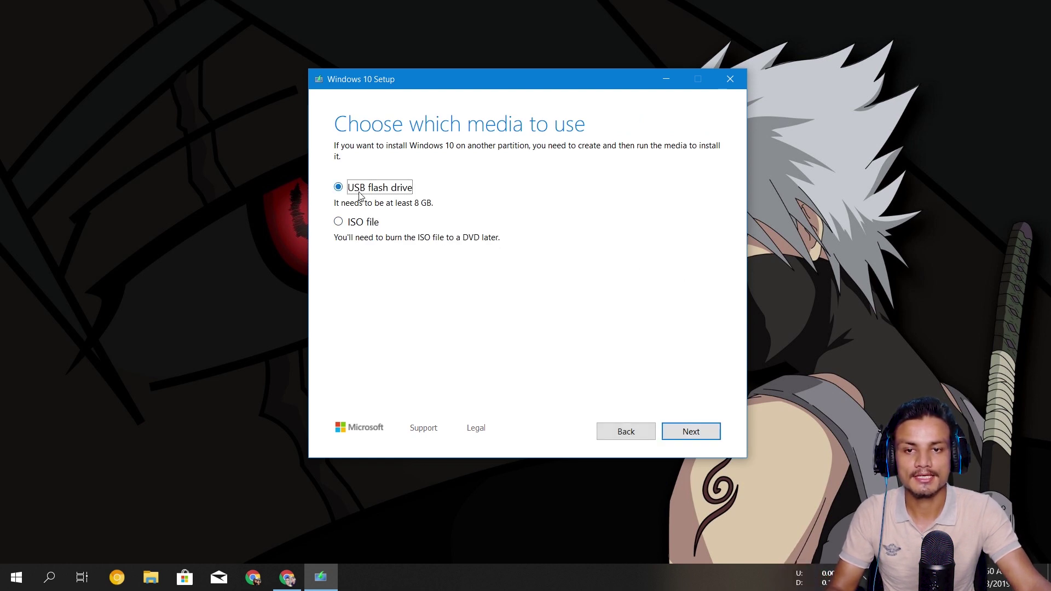
Select ISO file as the media type and proceed to the save-location dialog.
click(339, 222)
click(340, 188)
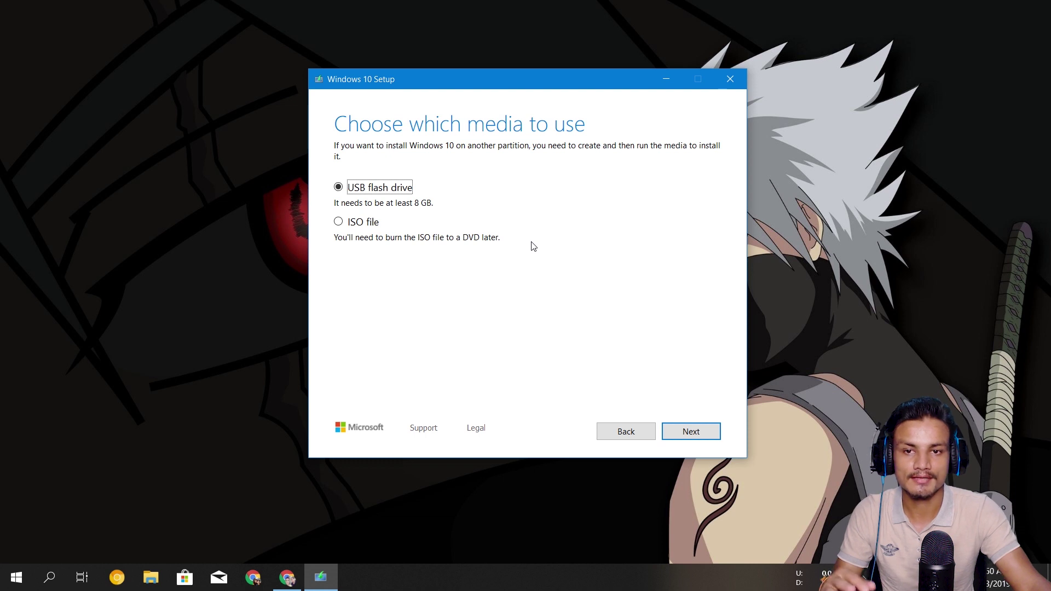
click(342, 222)
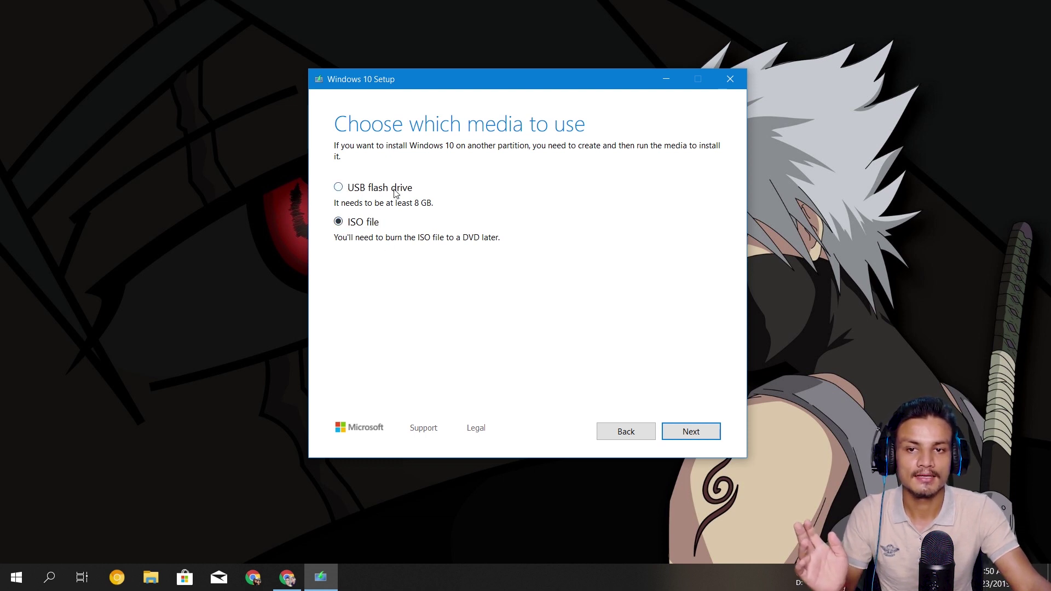
click(363, 223)
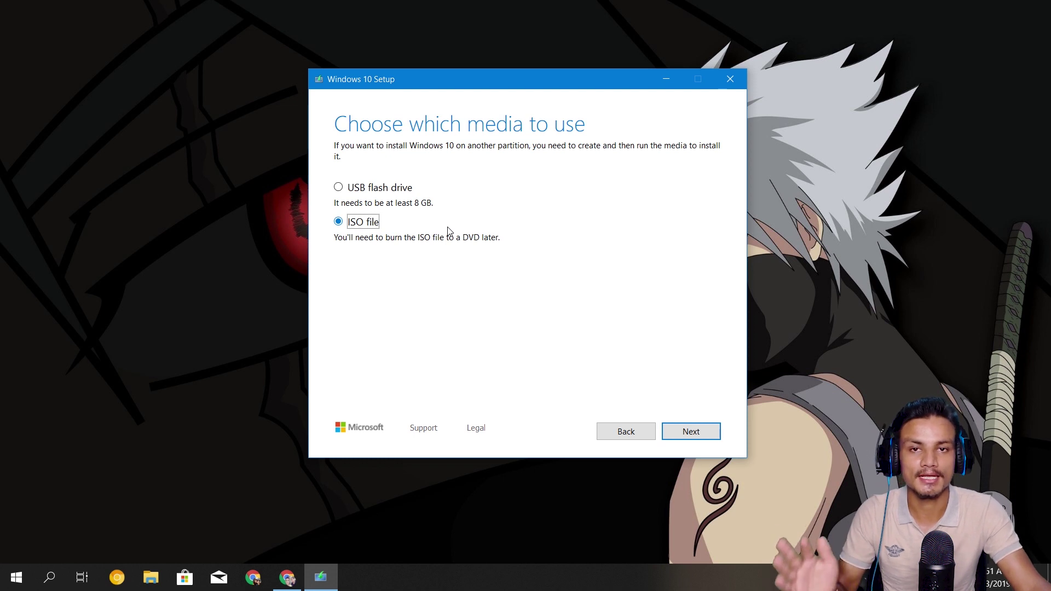
click(691, 430)
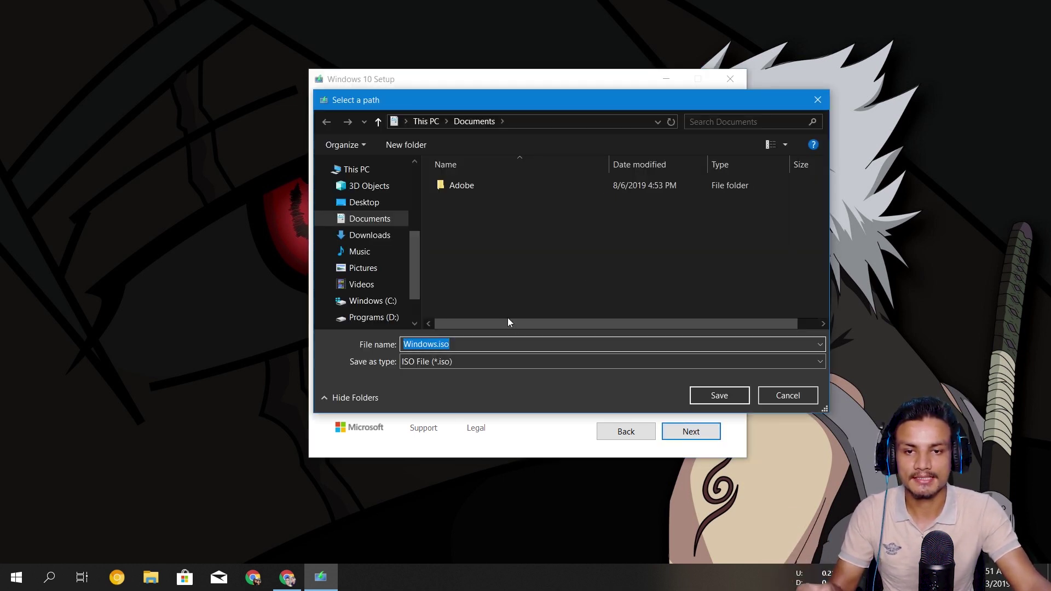
Save the ISO as Windows.iso in Documents so Windows 10 starts downloading.
click(712, 395)
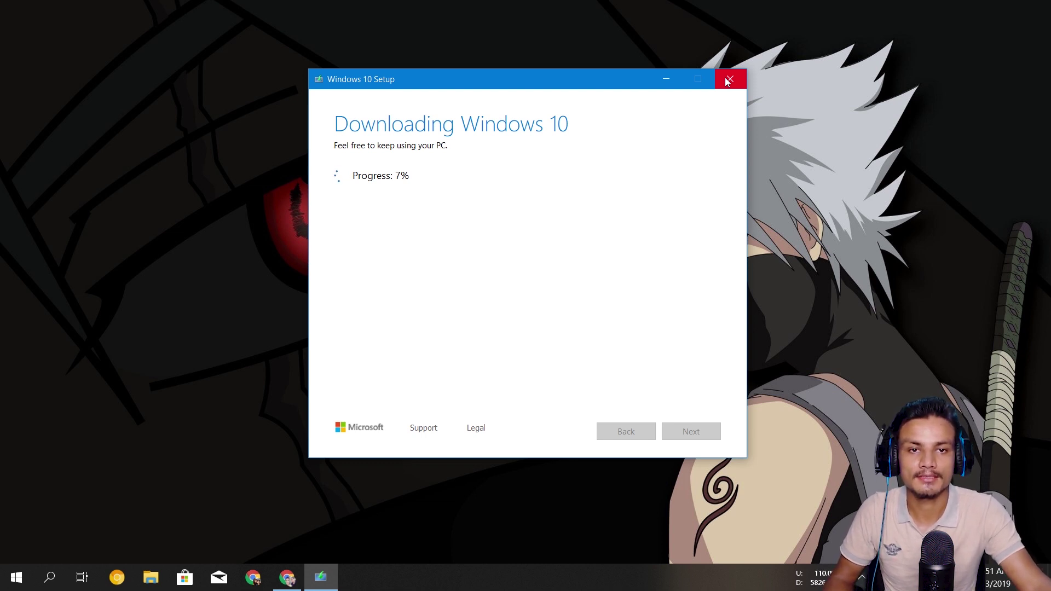
Try to quit Windows 10 Setup mid-download through its close button and quit confirmation.
click(728, 81)
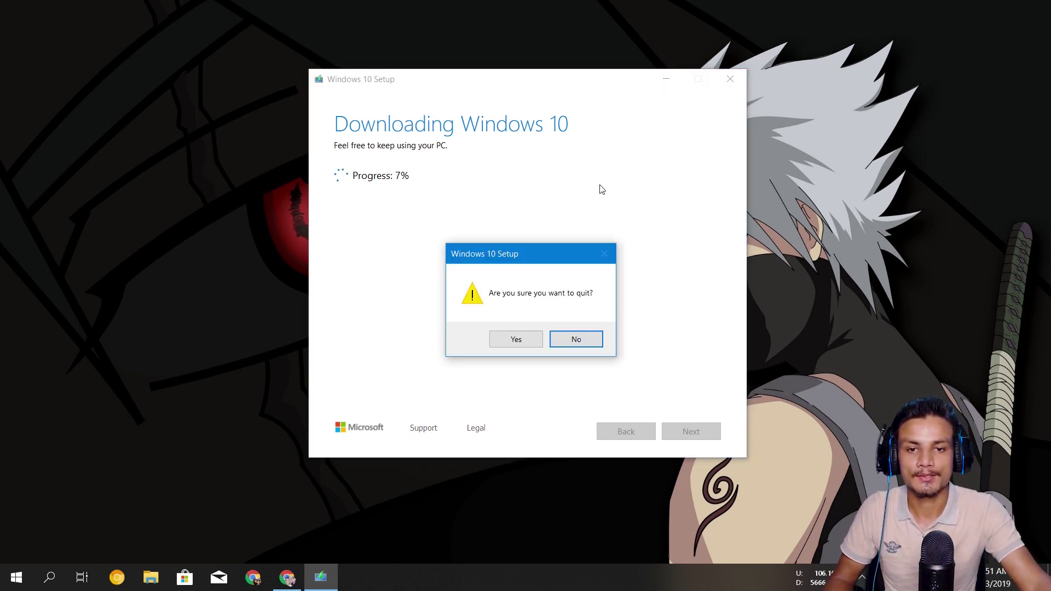
click(511, 341)
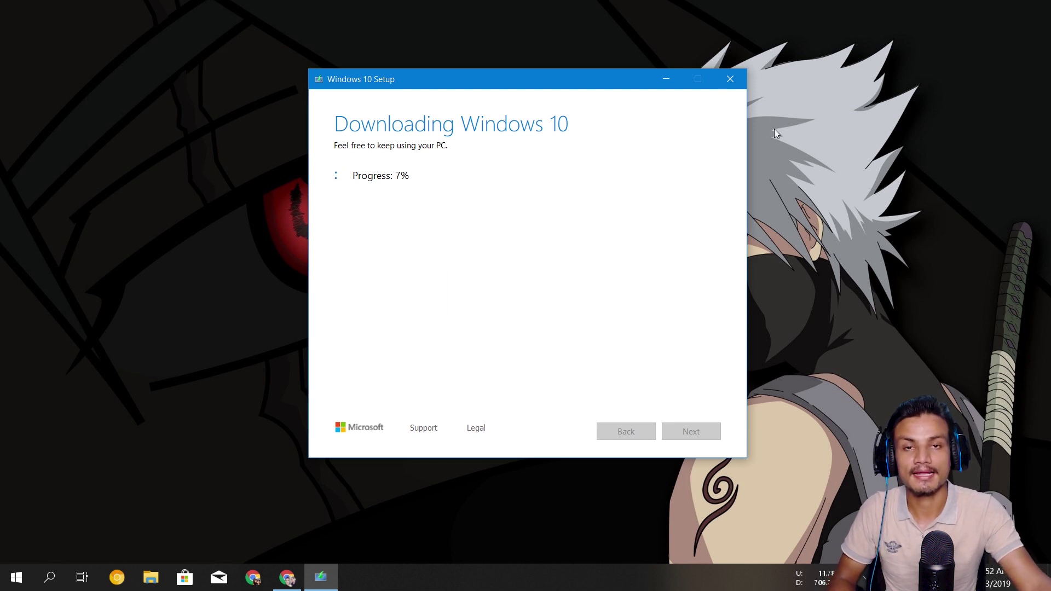